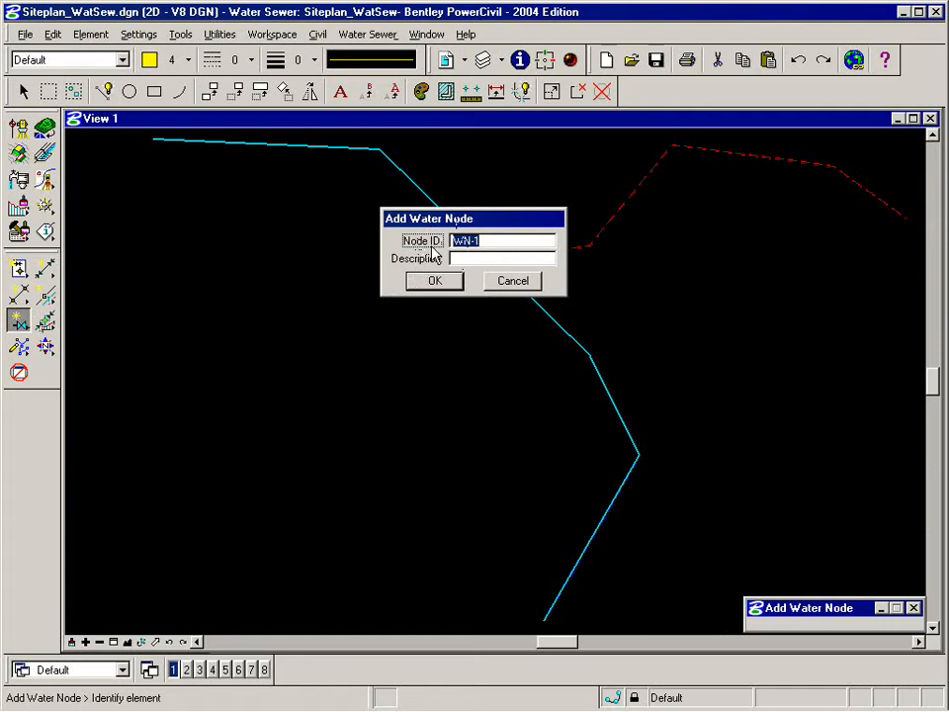
click(443, 281)
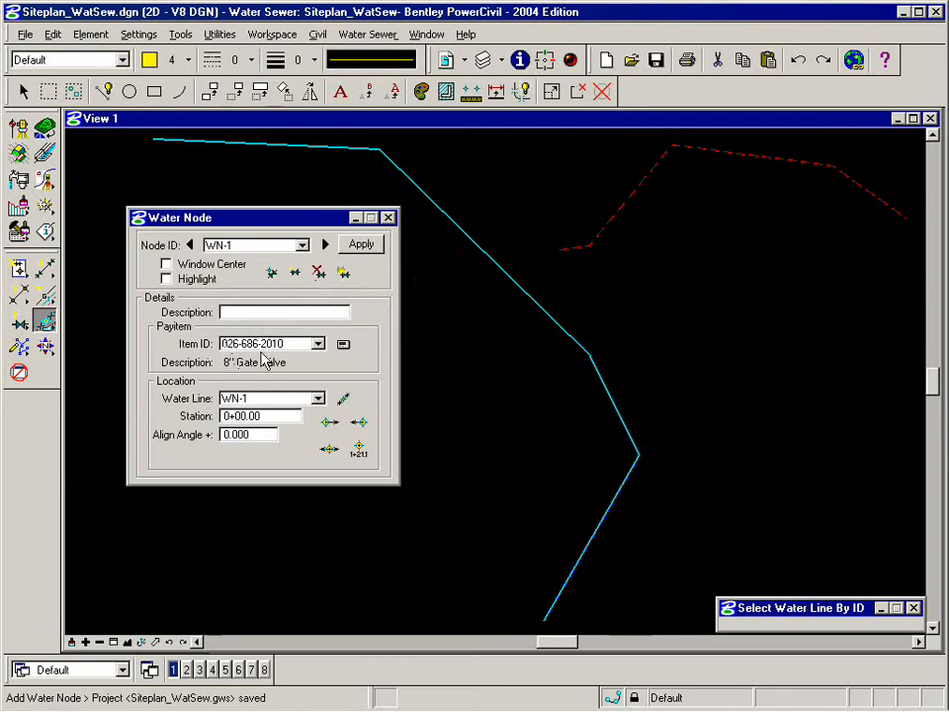
click(343, 345)
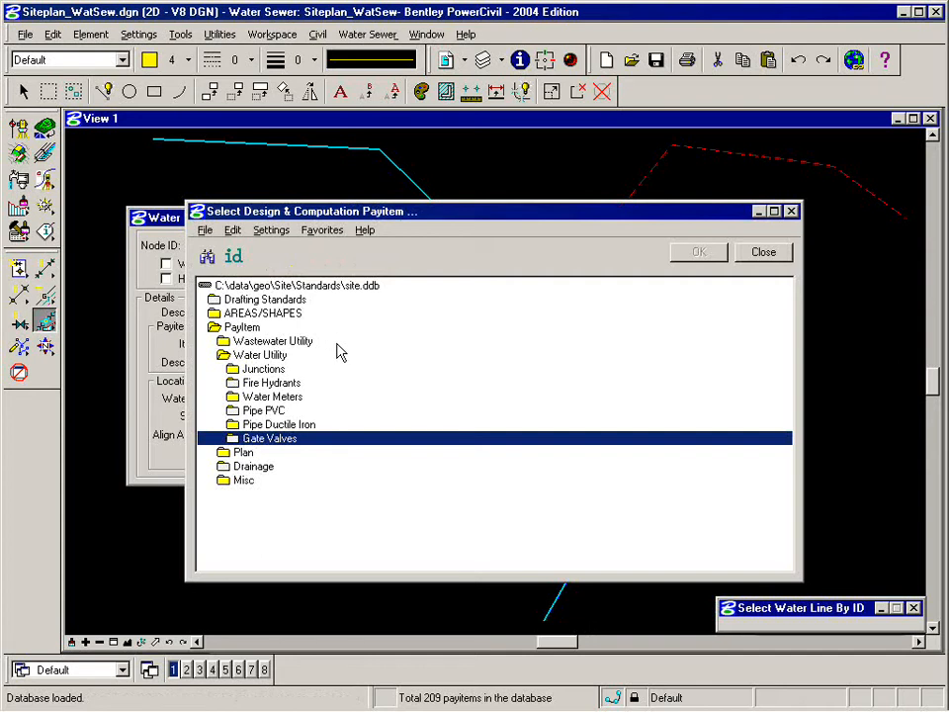
double_click(238, 441)
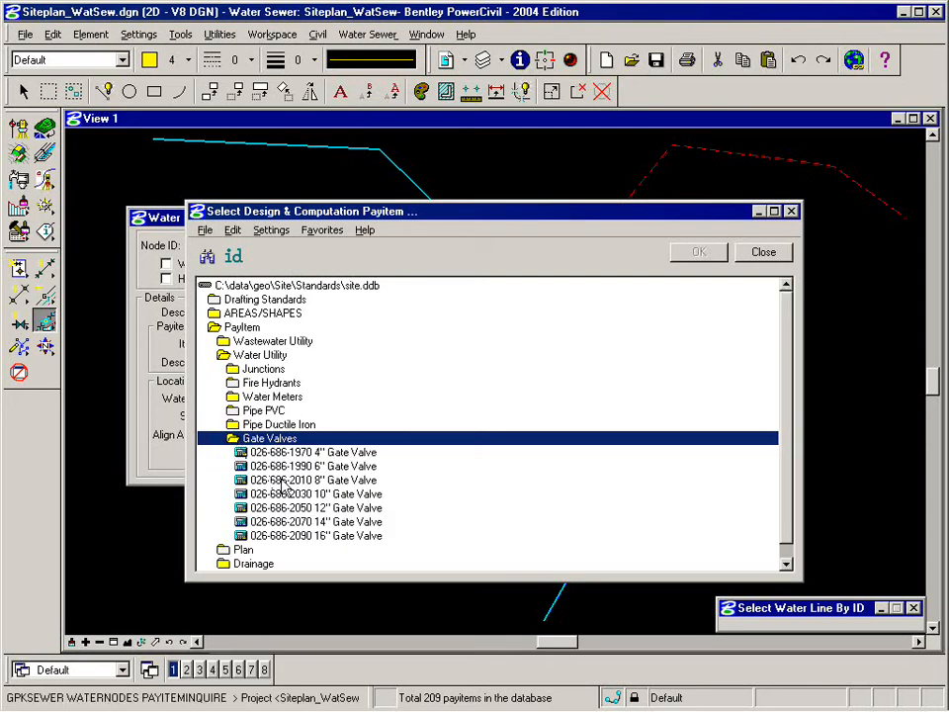
click(287, 481)
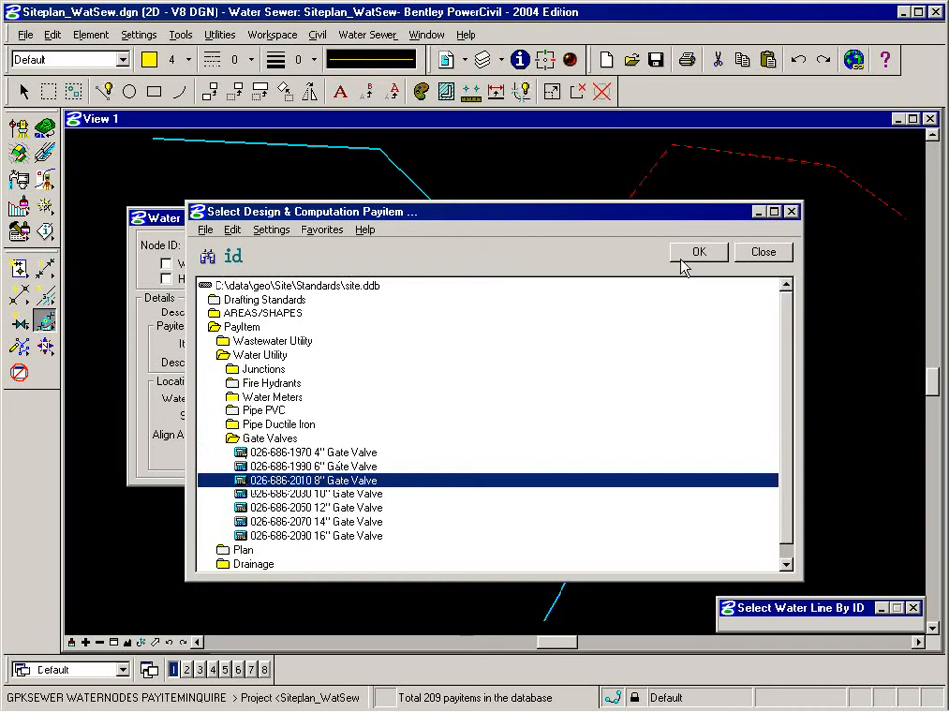
click(694, 254)
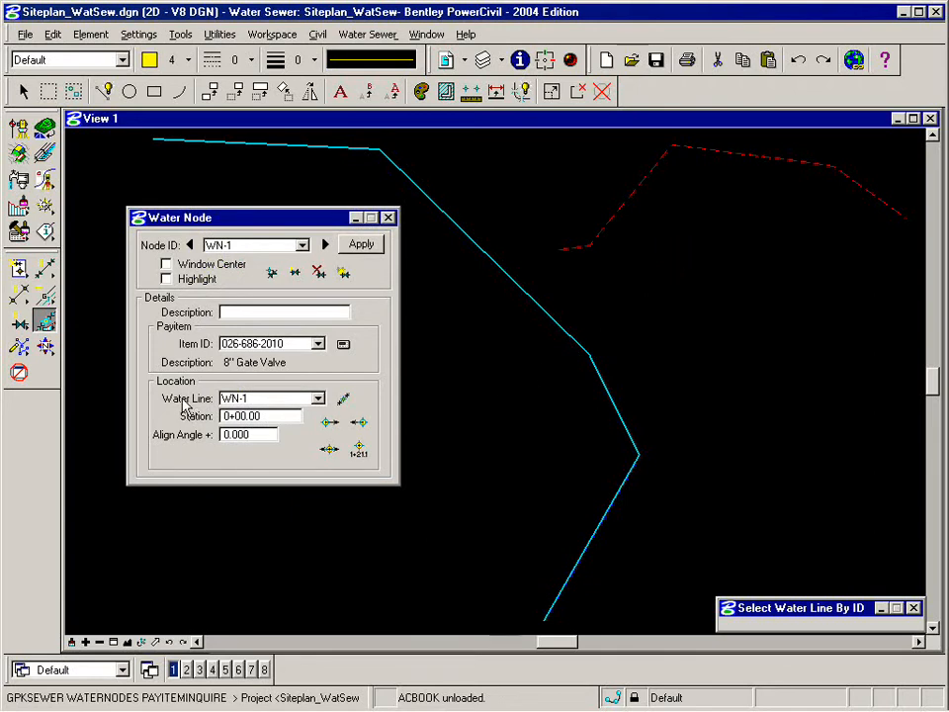
- Place node WN-1 at the begin station of water line WL-1 and apply the placement
click(319, 401)
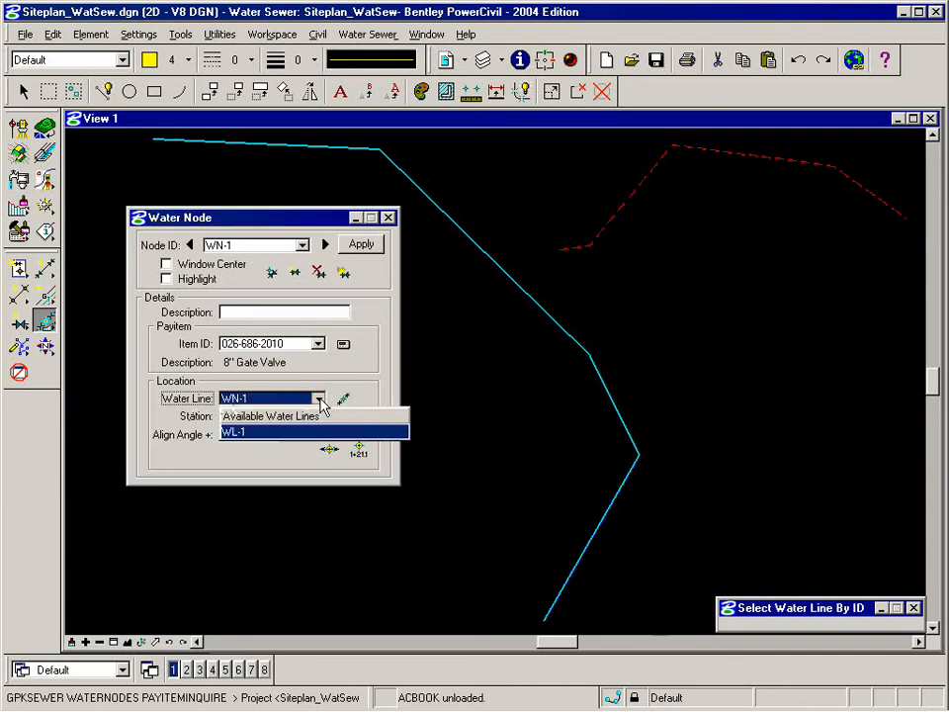
click(250, 433)
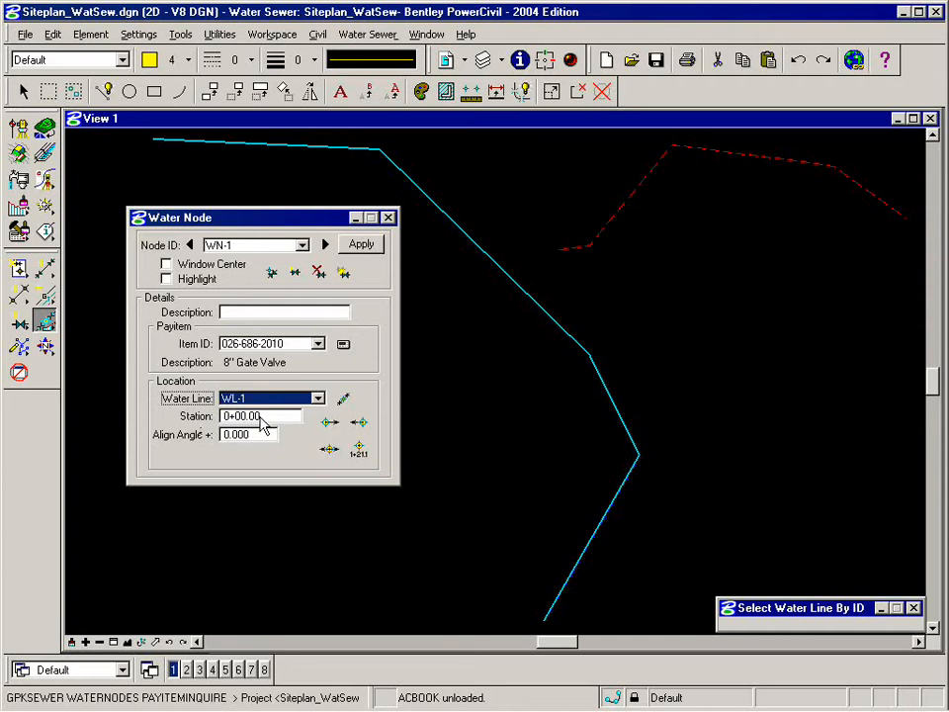
click(330, 424)
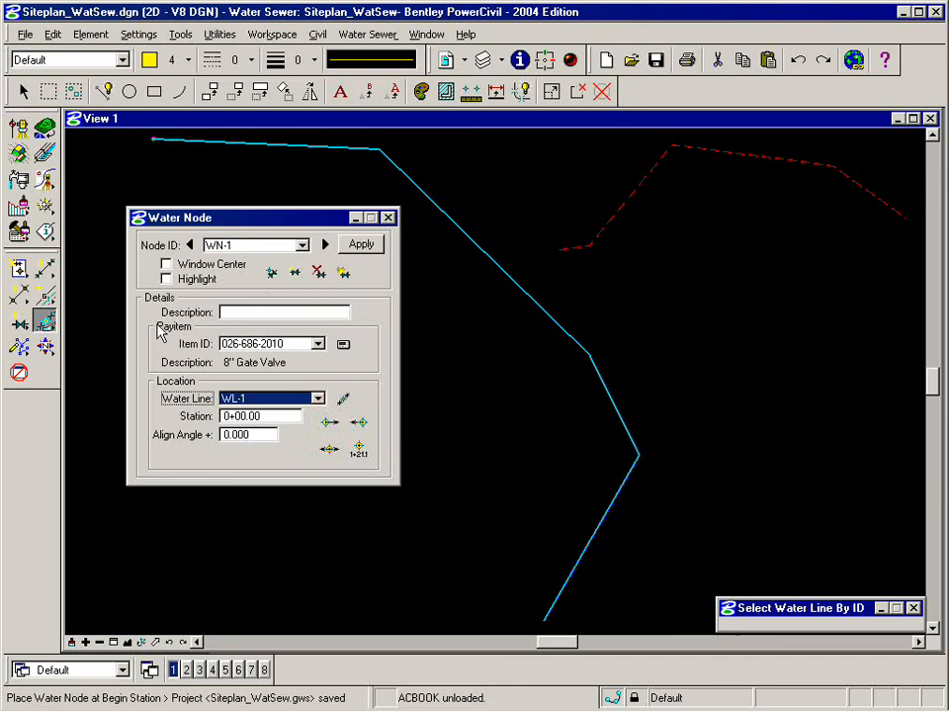
click(361, 245)
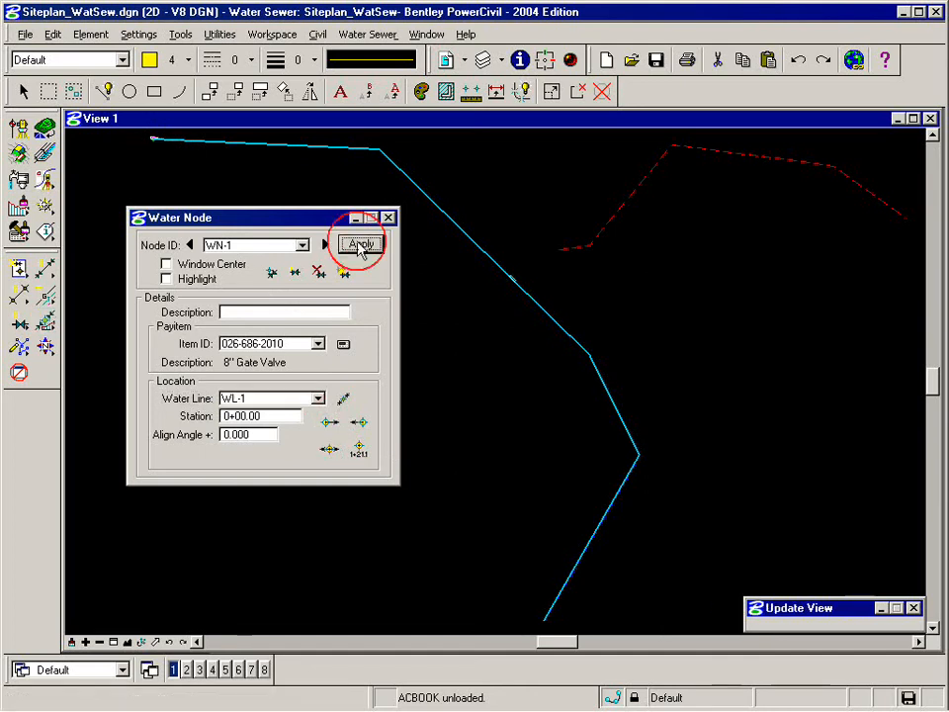
click(114, 642)
click(145, 134)
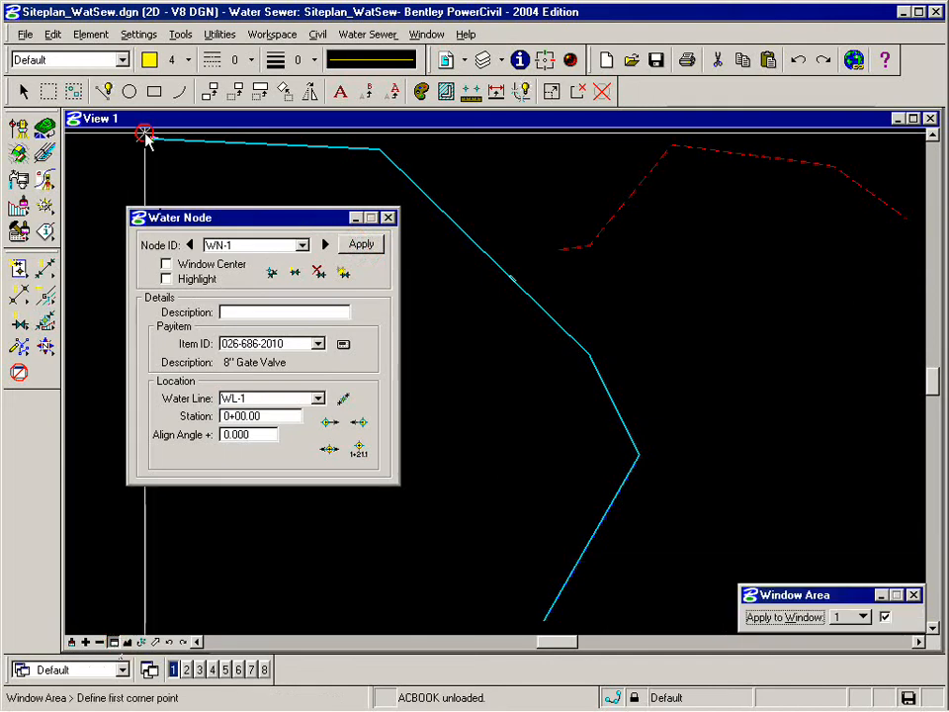
click(164, 153)
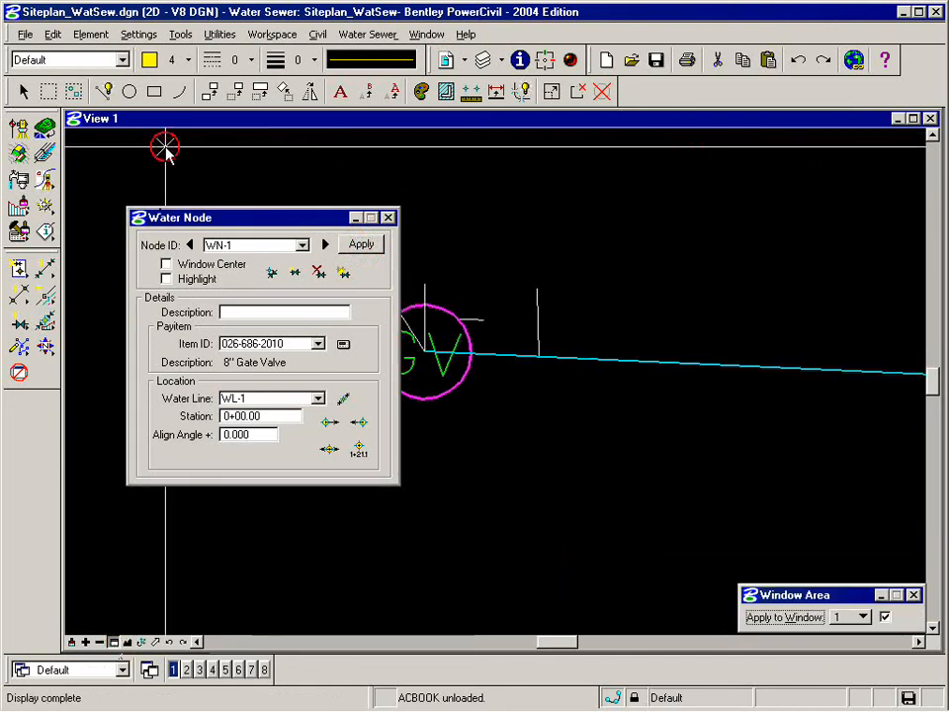
click(223, 218)
drag(226, 221, 178, 209)
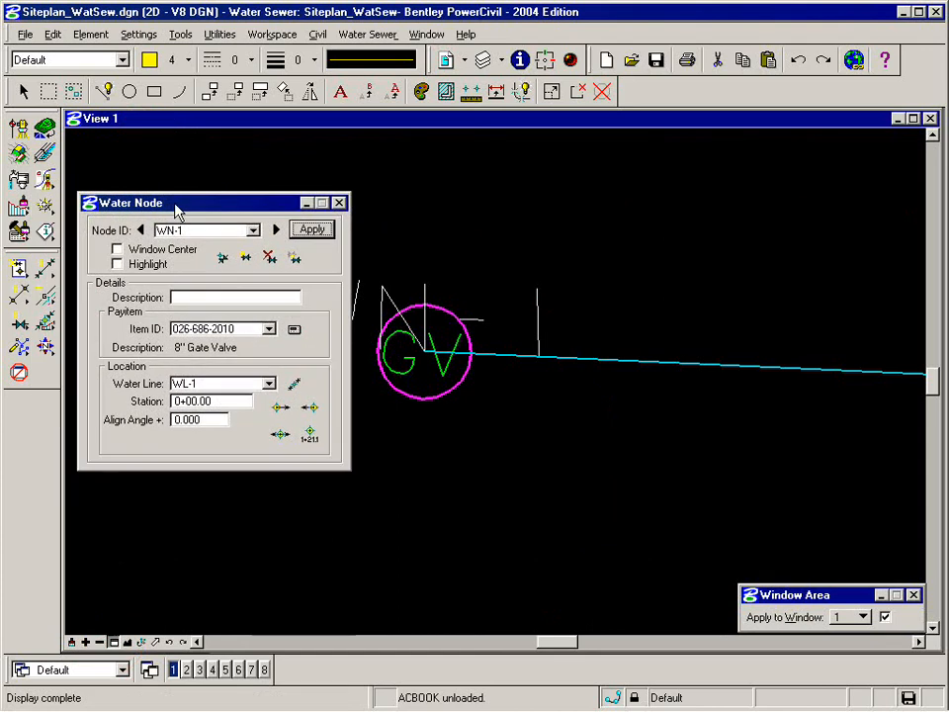
click(169, 642)
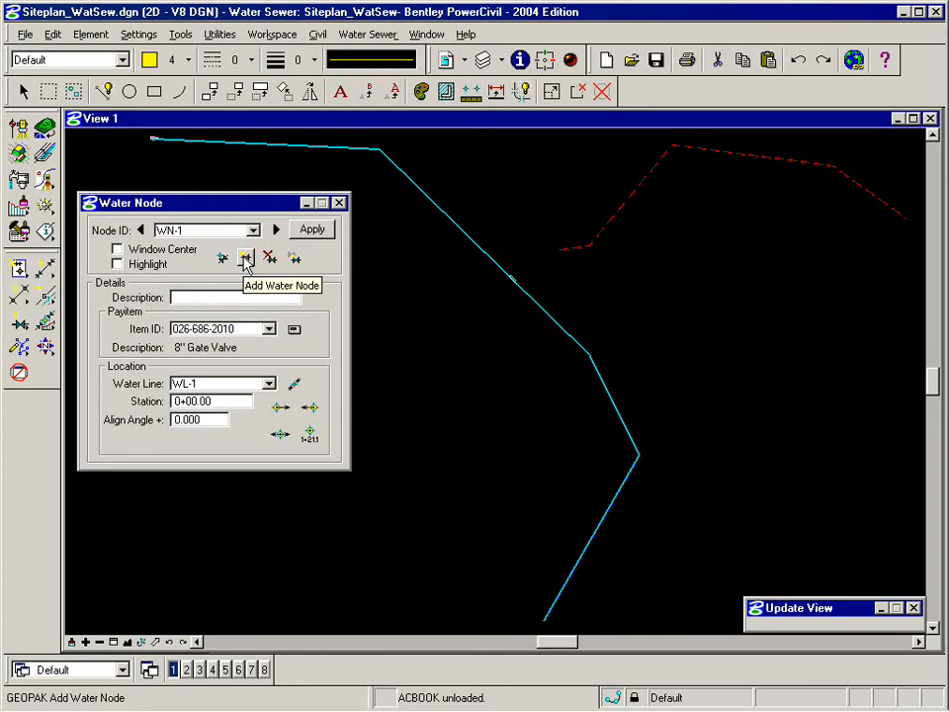
- Add water node WN-2 as an 8'' gate valve at the end station of water line WL-1 and apply it
click(246, 259)
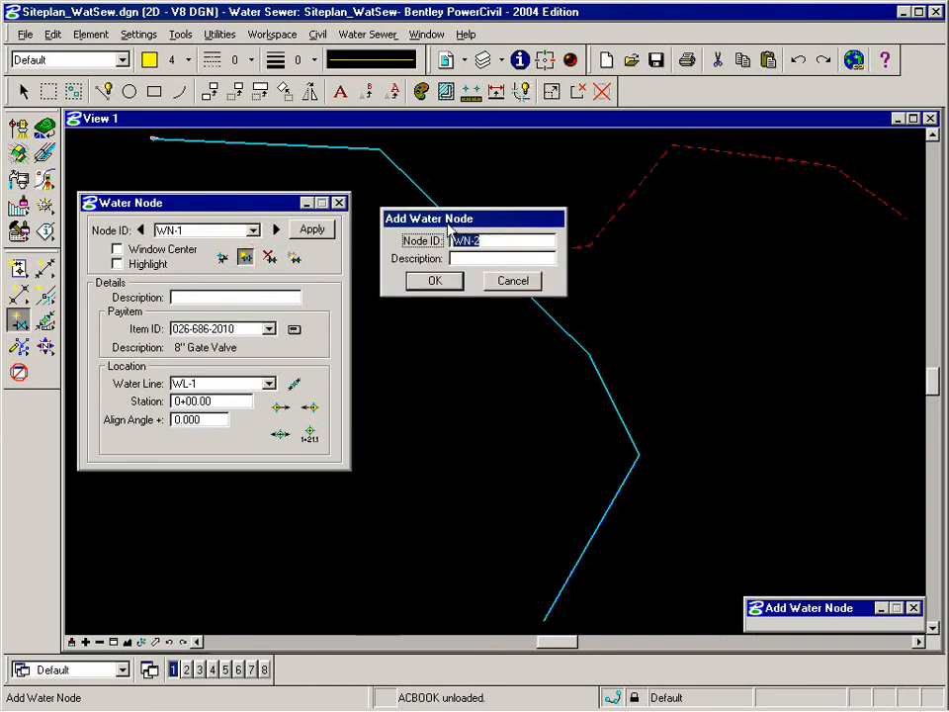
click(435, 282)
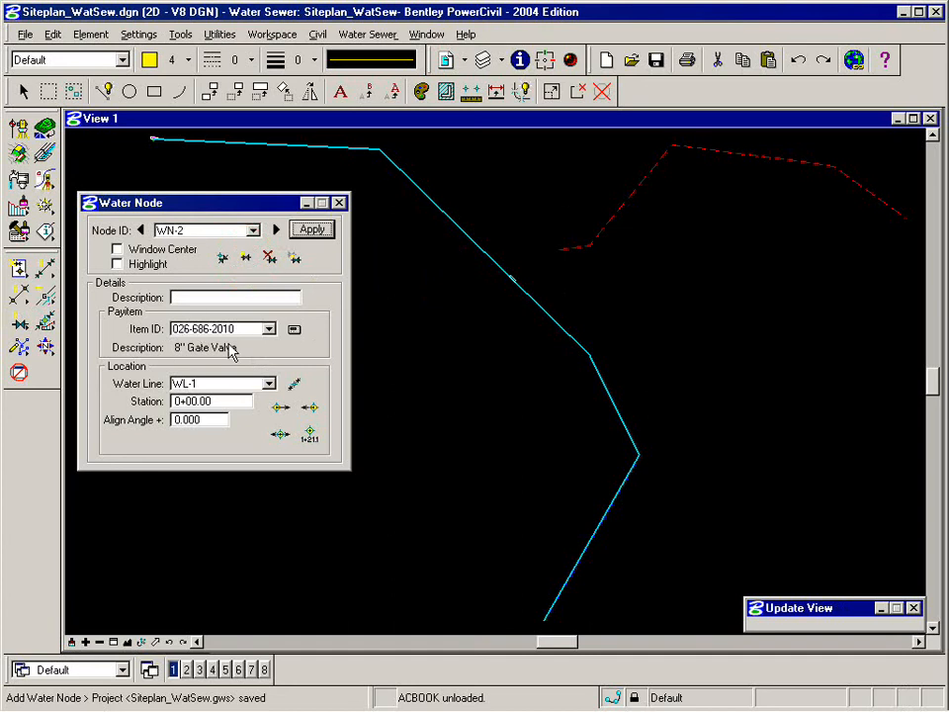
click(311, 409)
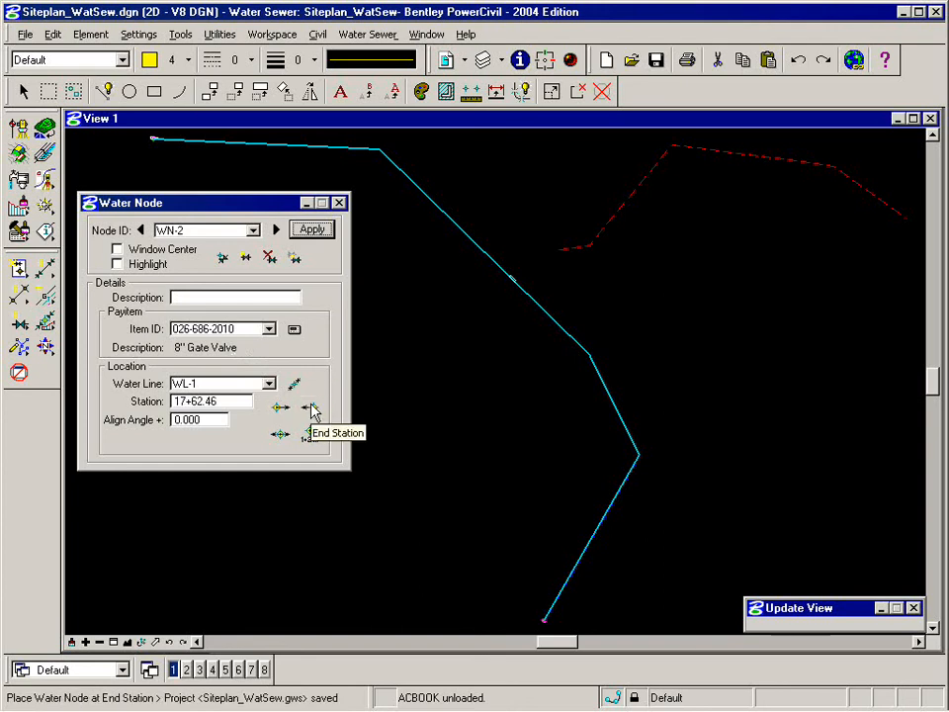
click(316, 234)
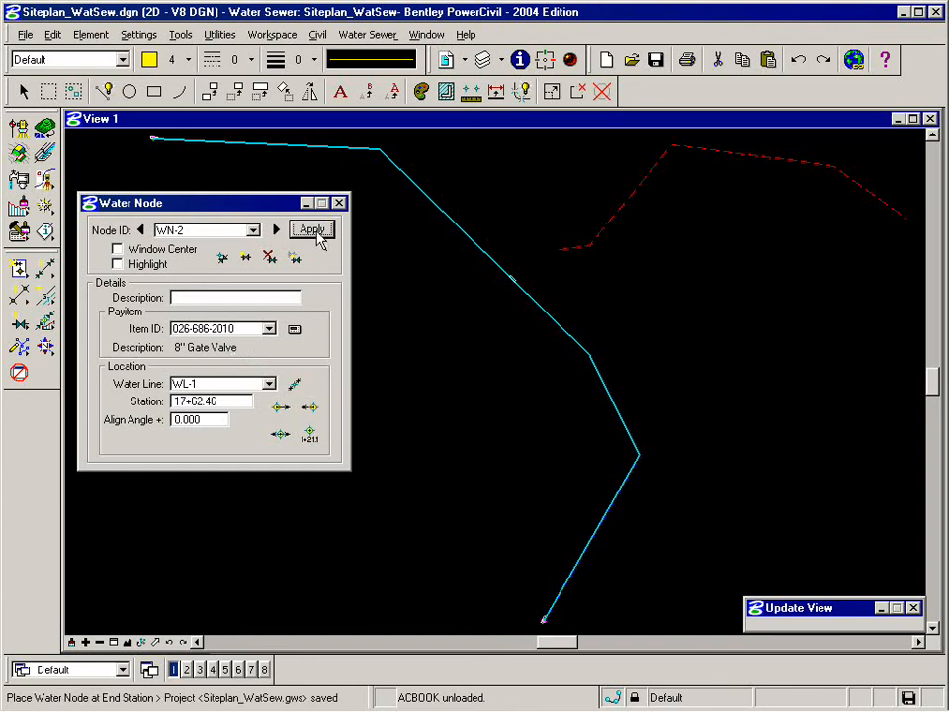
click(246, 258)
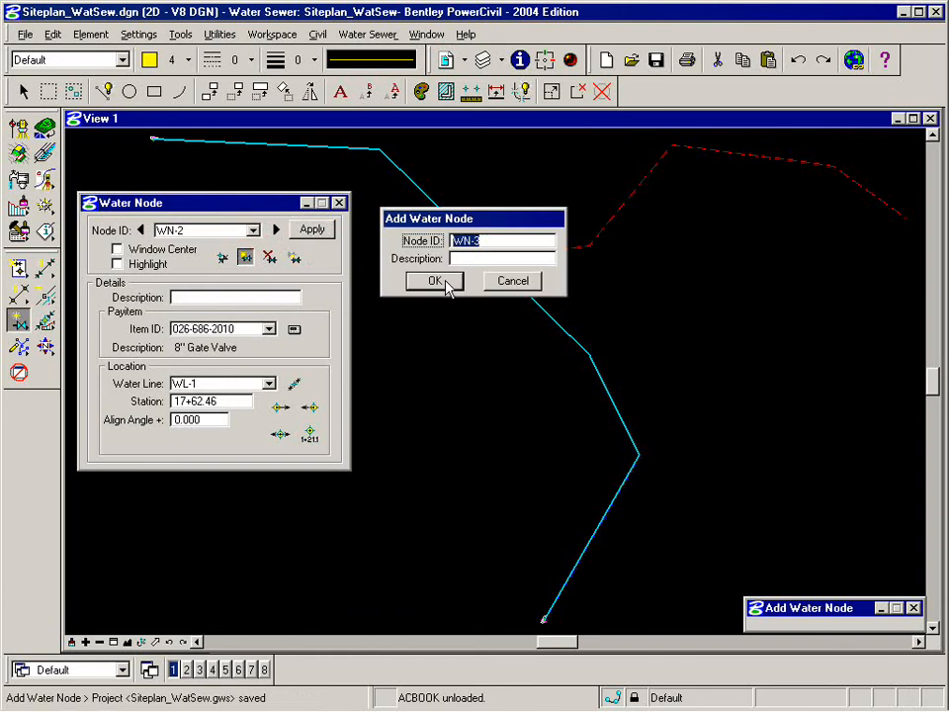
click(436, 282)
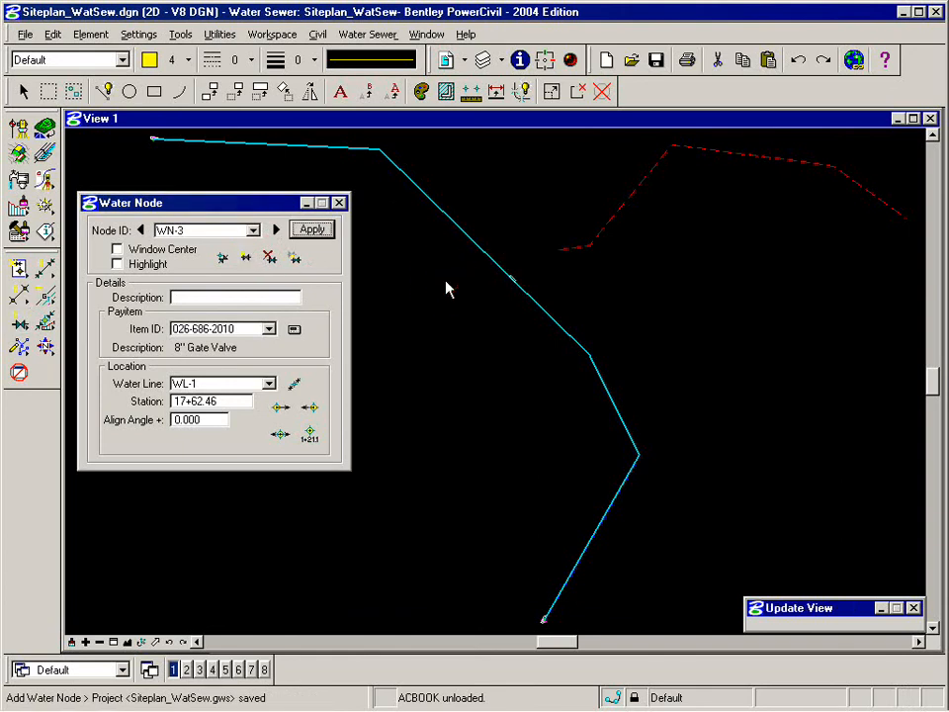
click(295, 330)
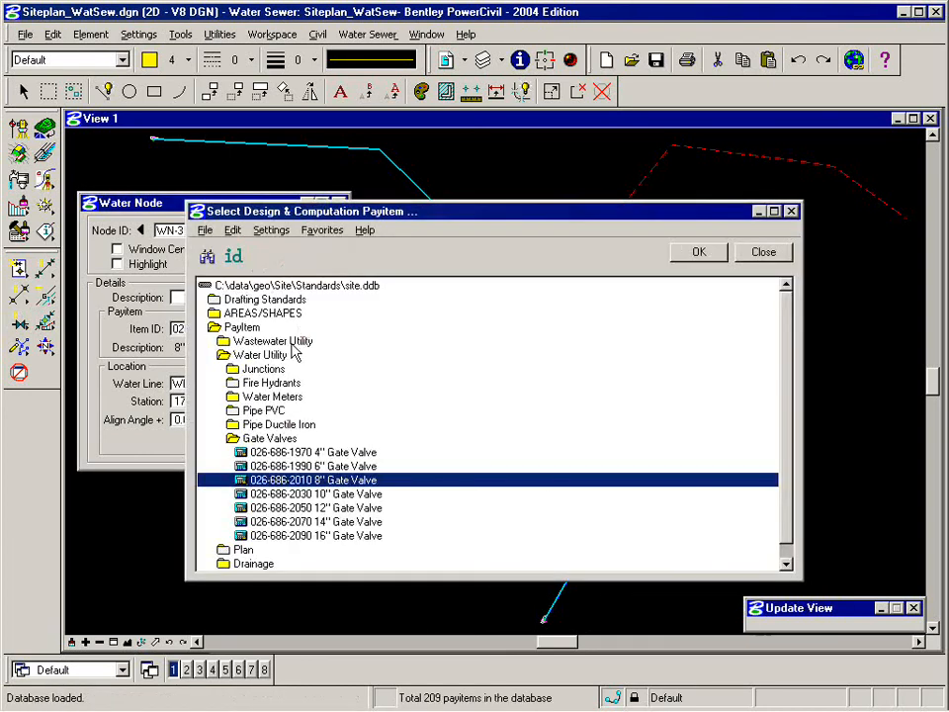
double_click(255, 438)
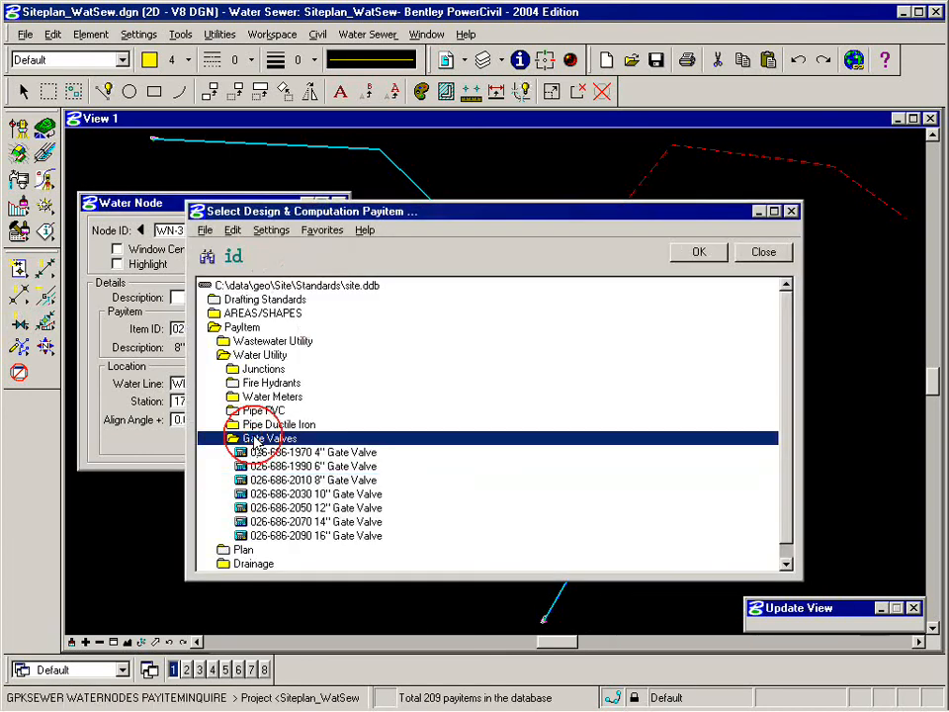
double_click(270, 382)
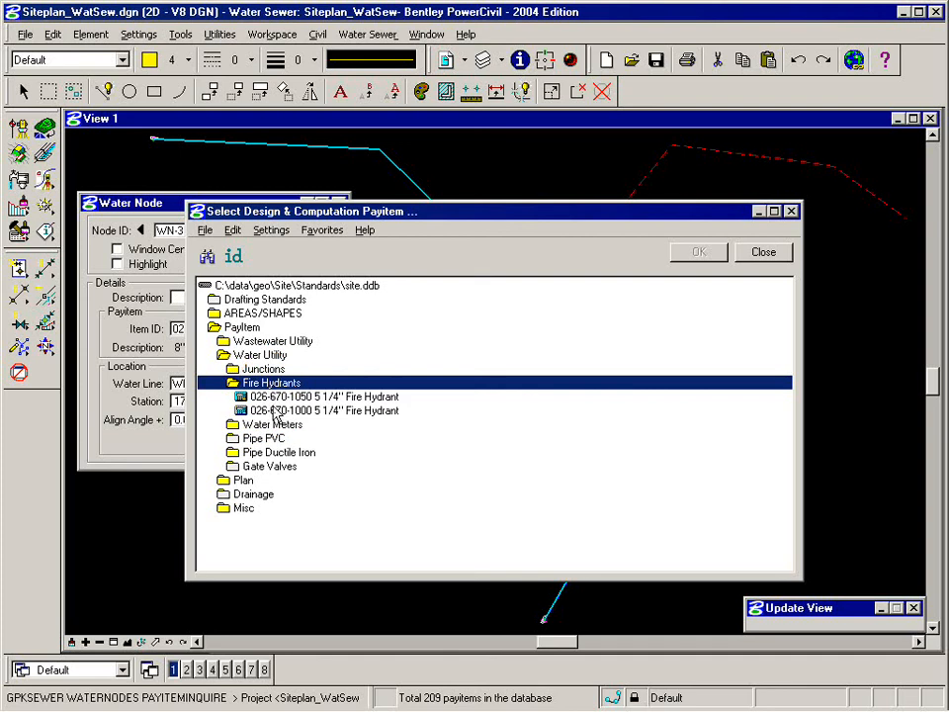
click(265, 410)
click(696, 254)
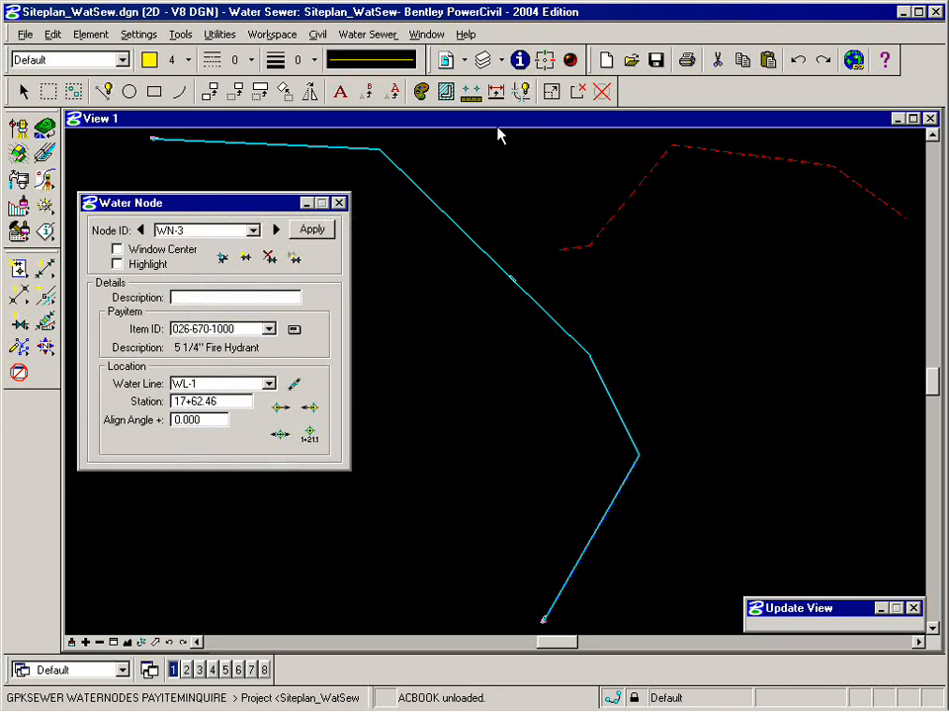
- Turn on the display of the Siteplan2D.dgn site layout reference file
click(453, 61)
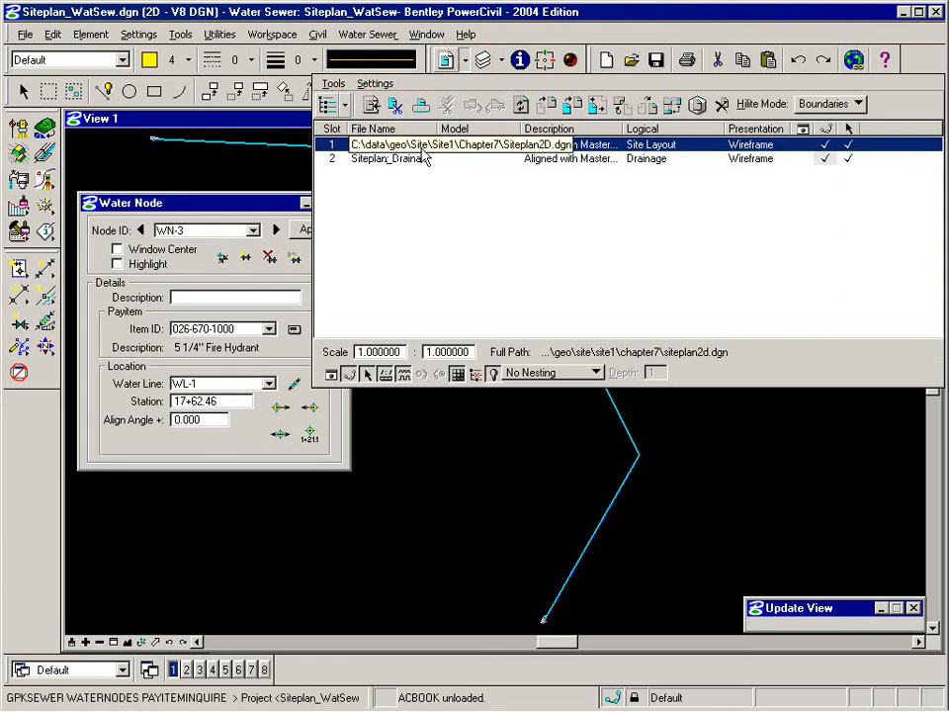
click(804, 148)
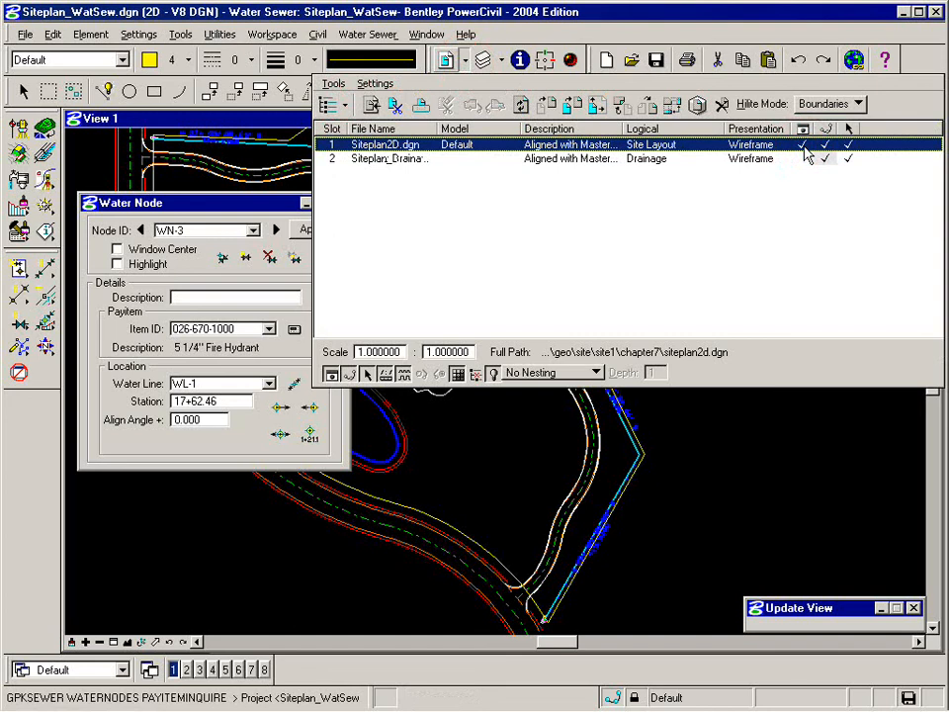
click(539, 439)
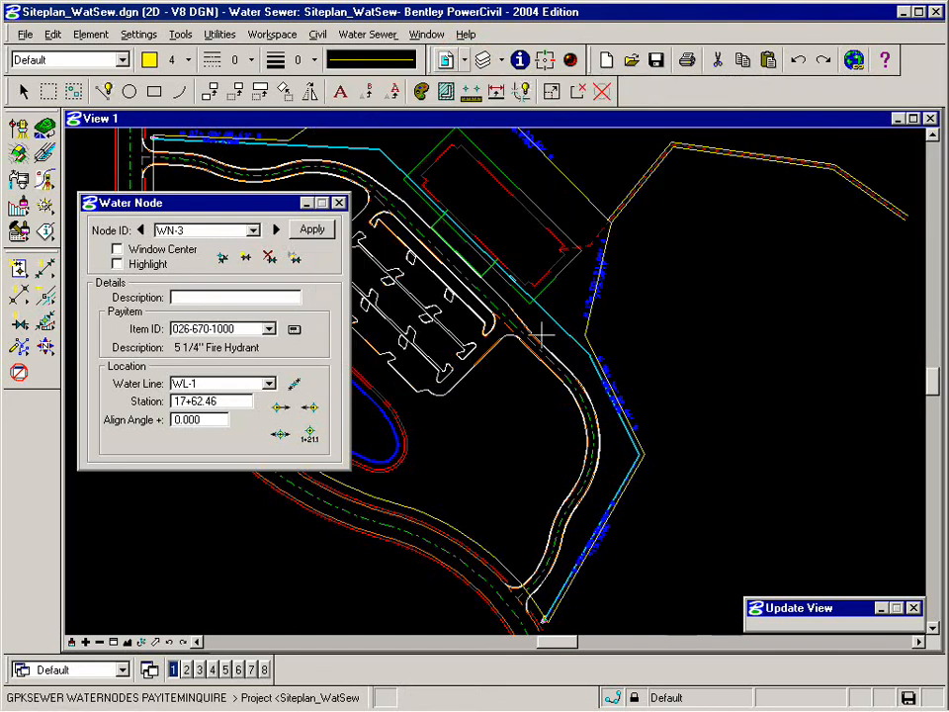
- Place hydrant node WN-3 dynamically on WL-1 beside the building at about station 8+37 with a 180 align angle, and apply it
click(113, 643)
click(114, 643)
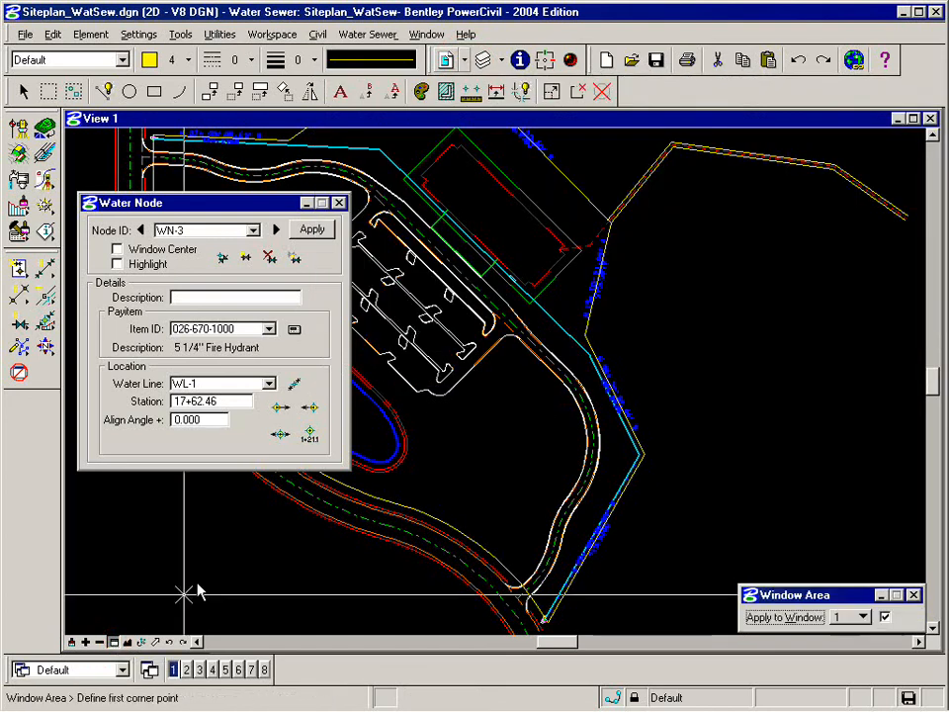
click(428, 222)
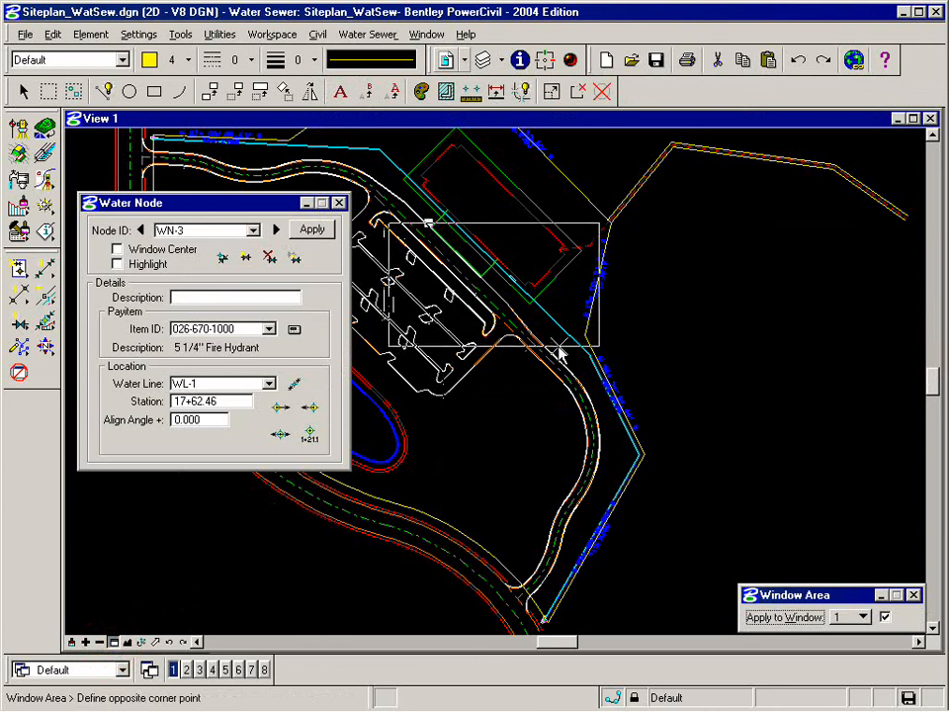
click(497, 350)
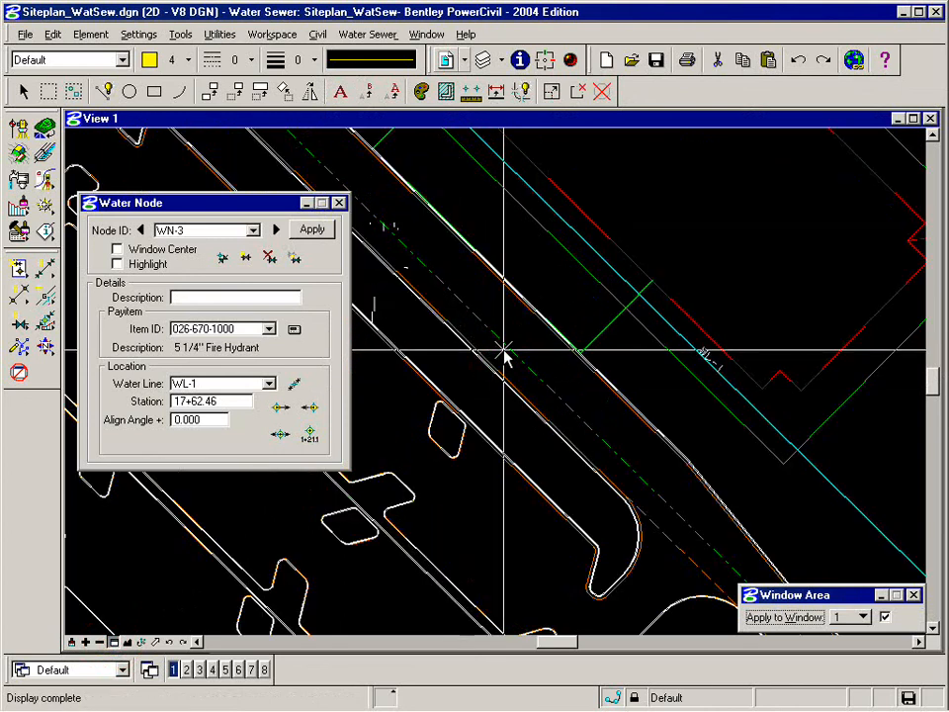
right_click(503, 350)
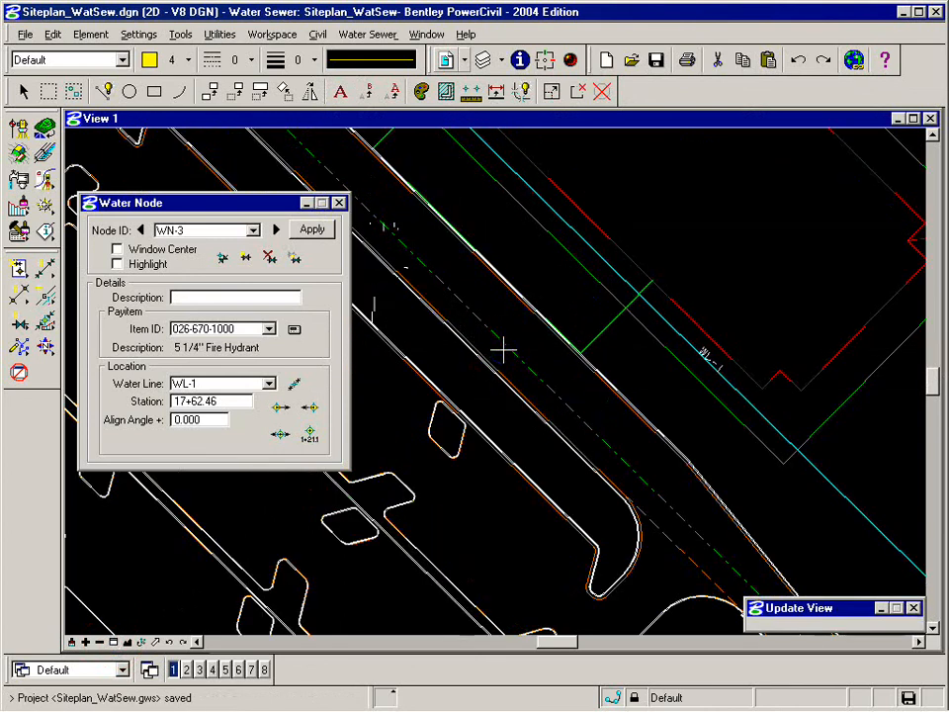
click(282, 436)
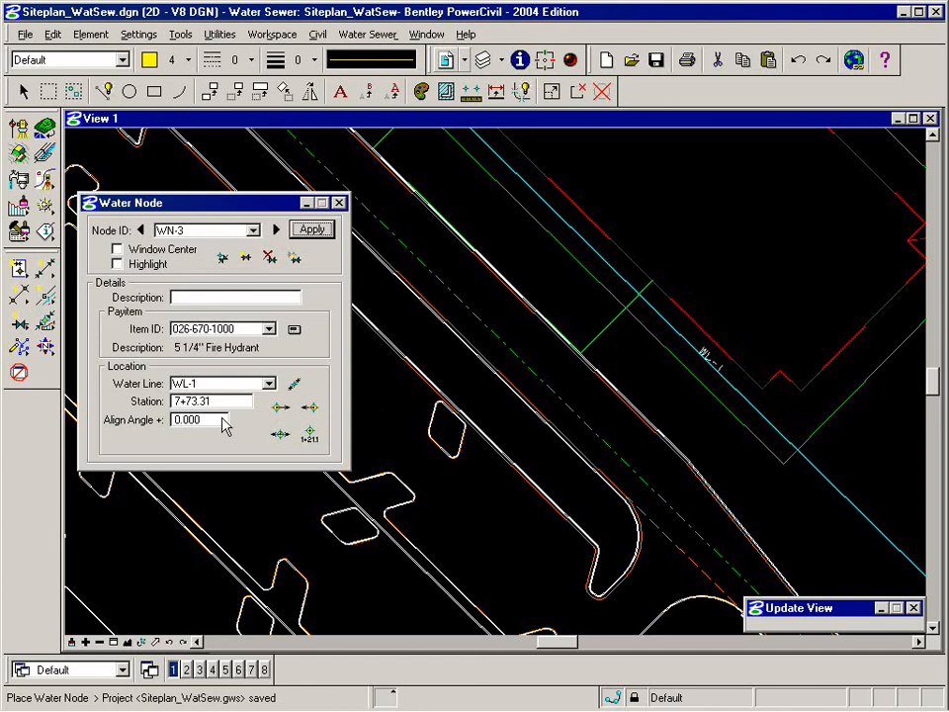
click(184, 420)
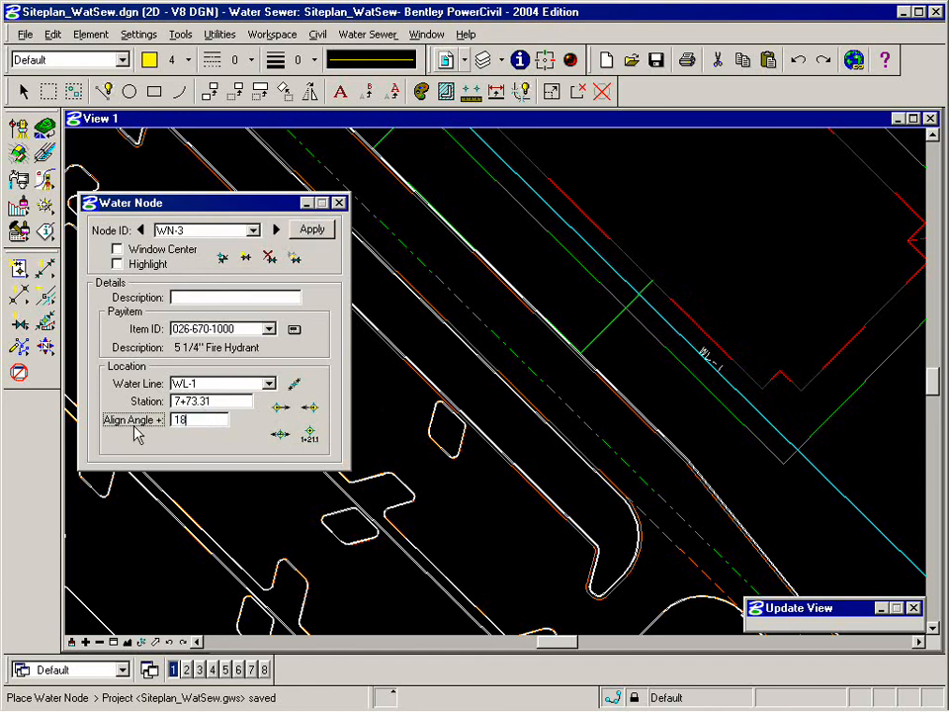
text(180)
key(Tab)
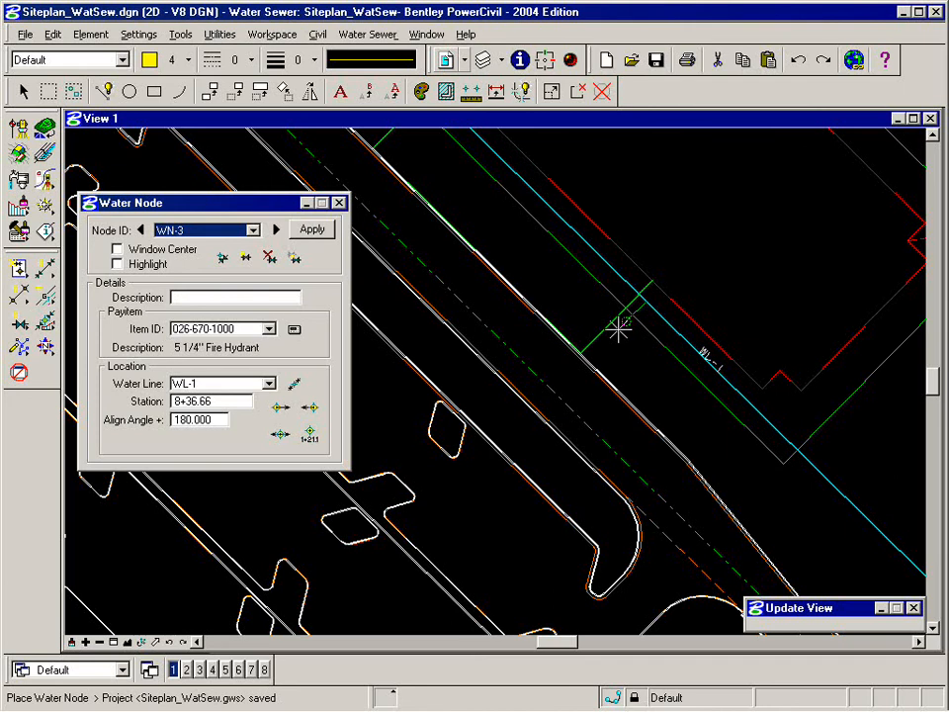
click(620, 329)
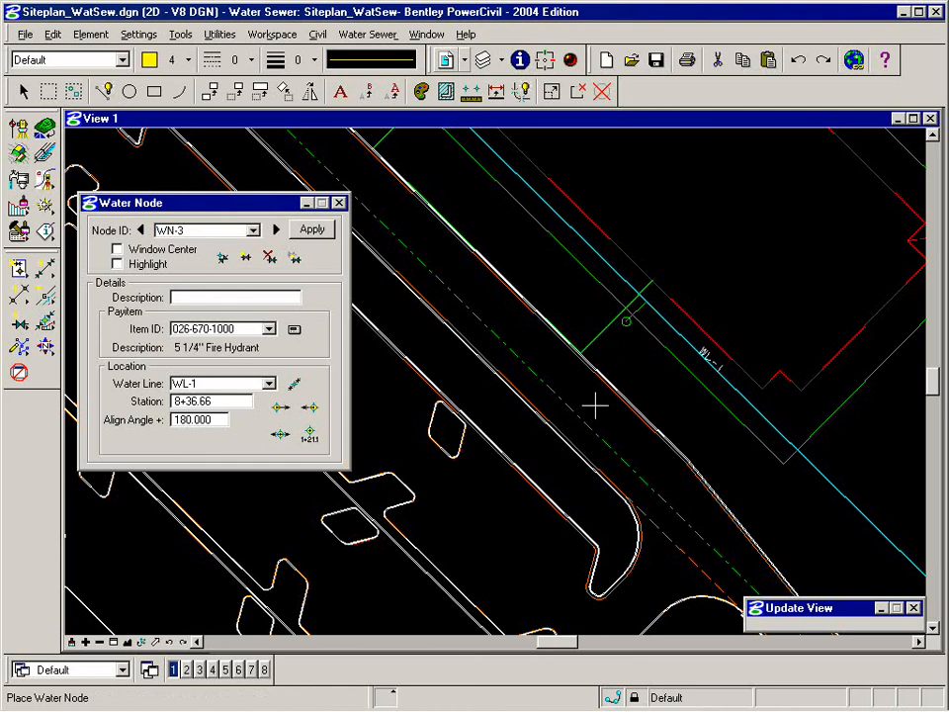
click(312, 229)
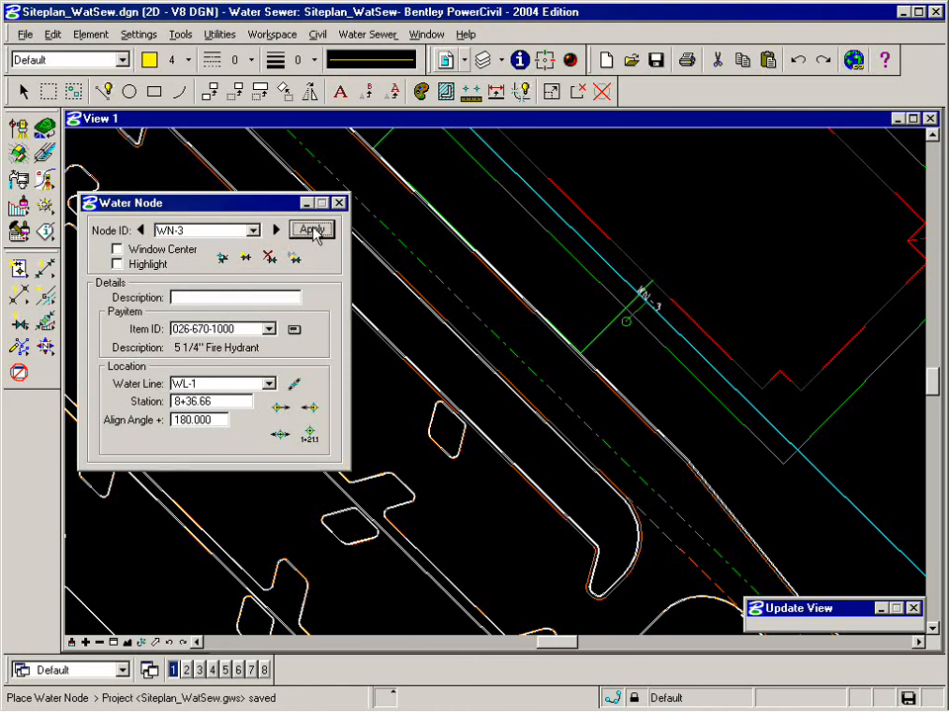